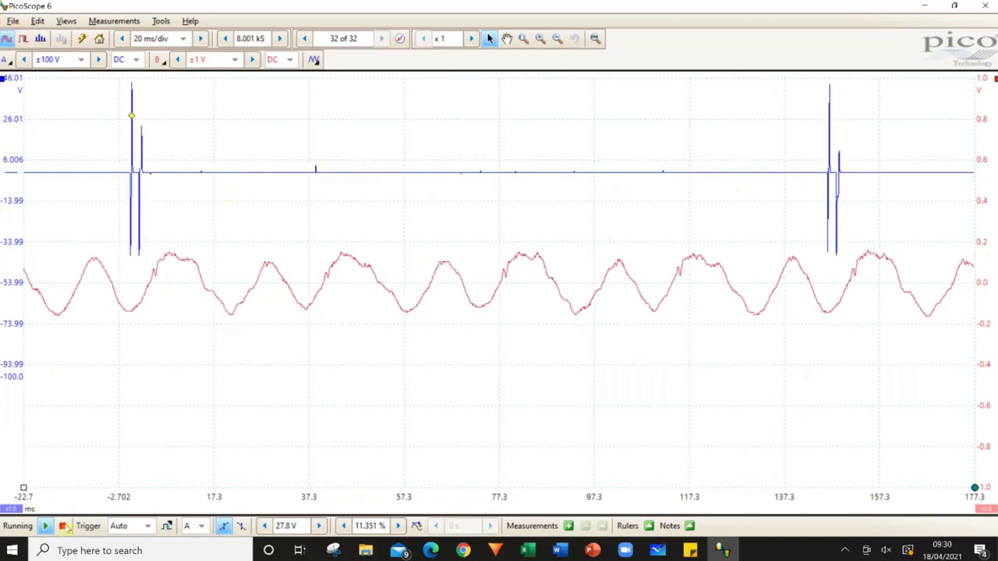
# - Stop the live PicoScope capture and open the File menu
pyautogui.click(64, 527)
pyautogui.click(12, 22)
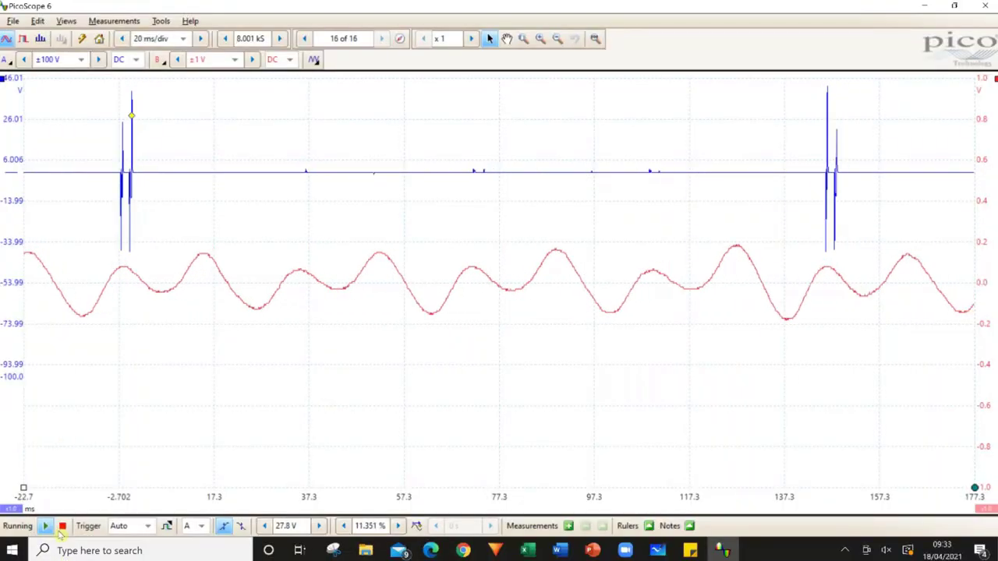
# - Freeze the new capture at 18 buffers and choose File > Save As
pyautogui.click(60, 528)
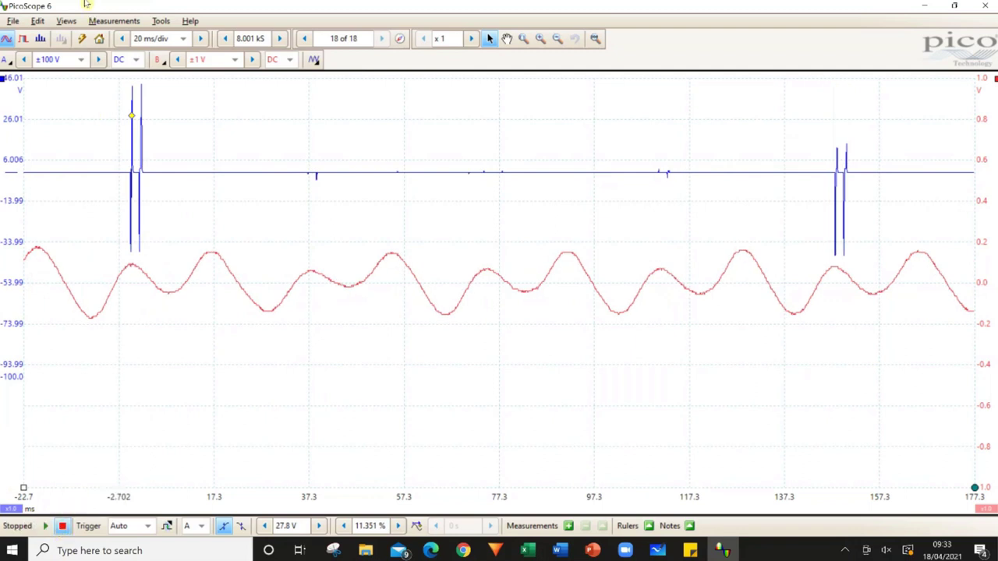
pyautogui.click(13, 21)
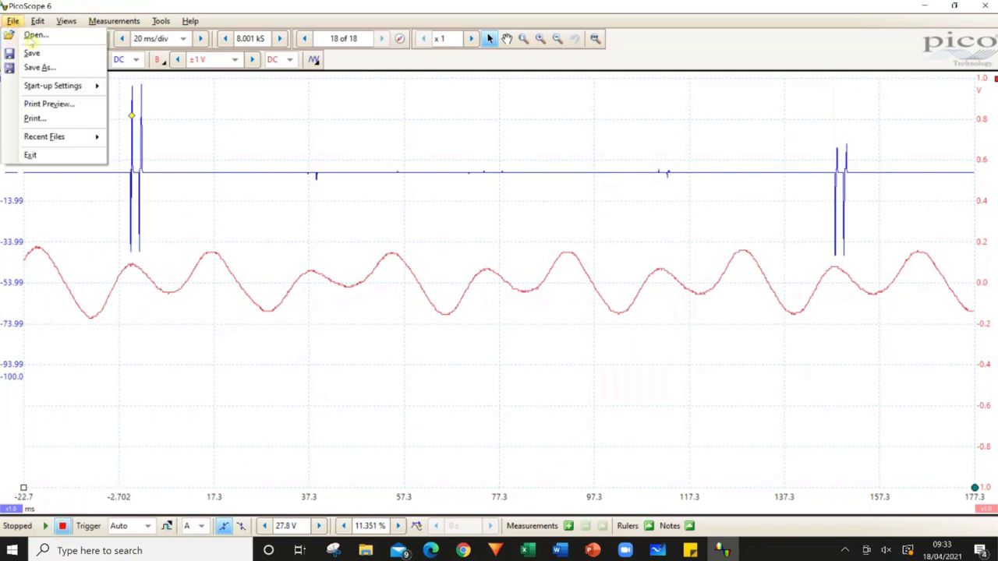
pyautogui.click(39, 68)
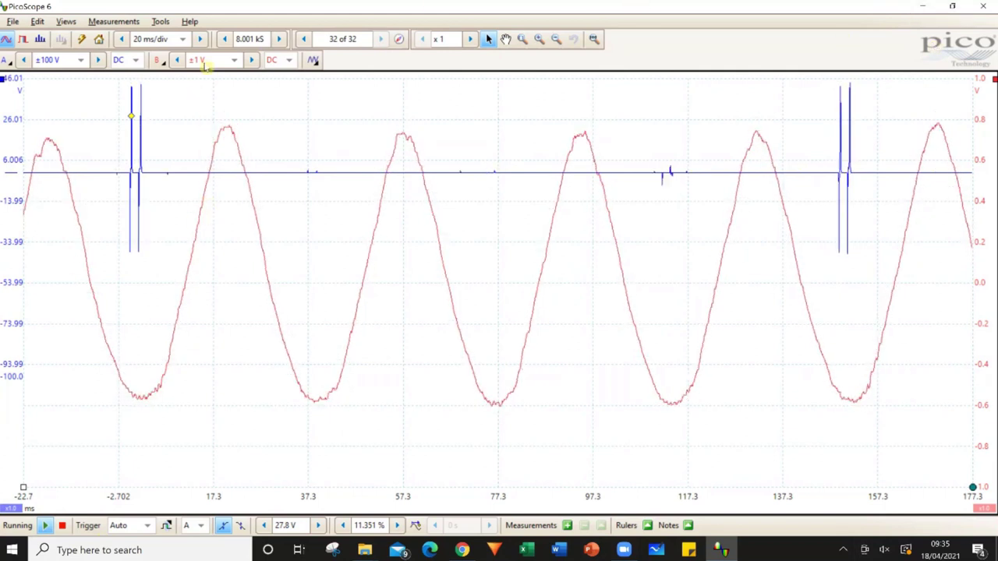
# - Widen channel B to ±2 V, stop the capture, and choose File > Save As
pyautogui.click(251, 60)
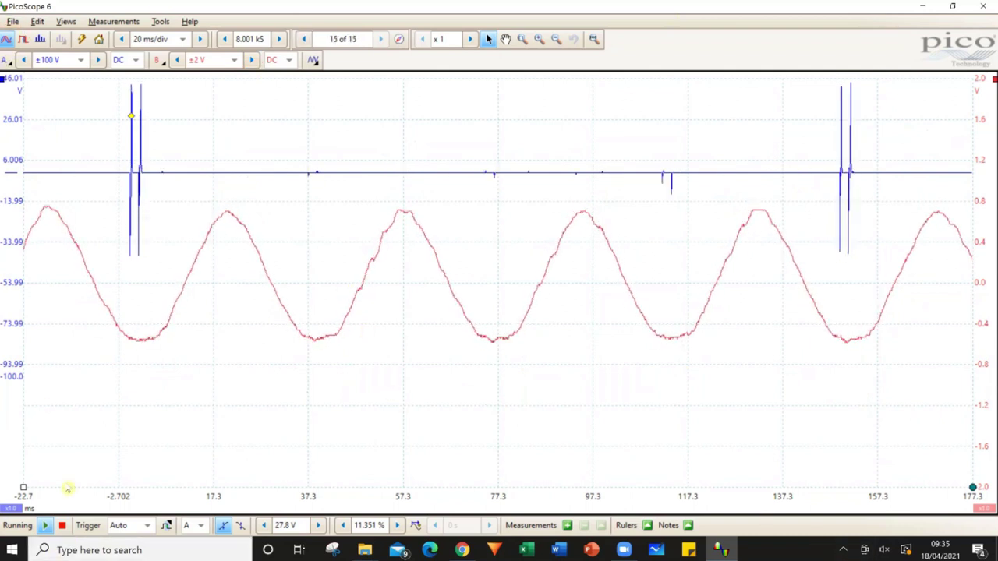
pyautogui.click(62, 526)
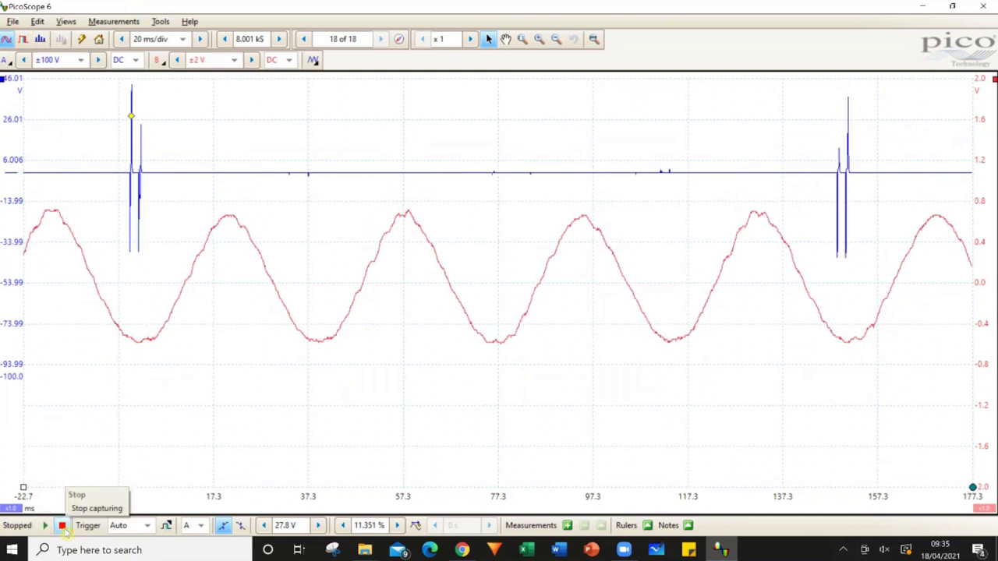
pyautogui.click(13, 22)
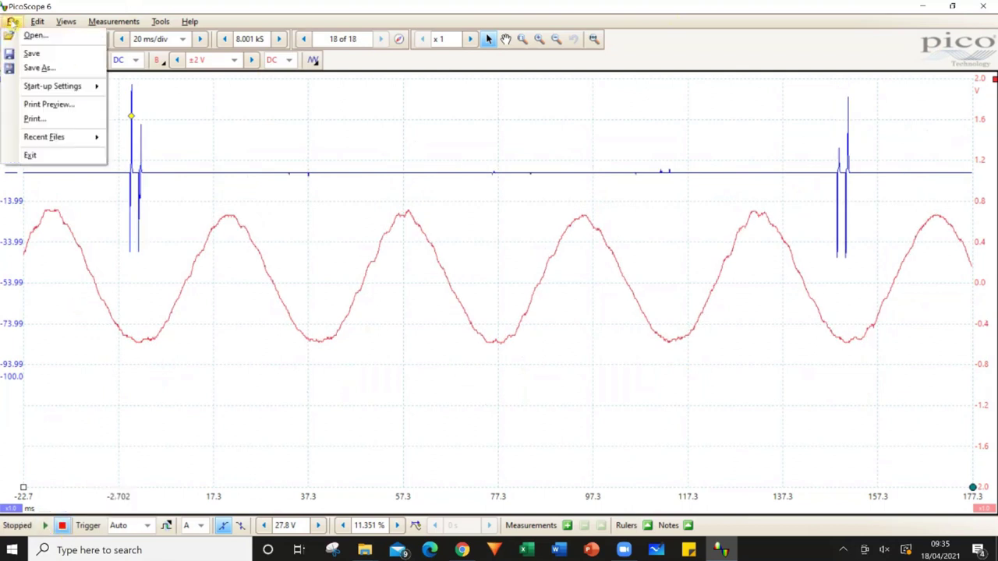
pyautogui.click(39, 68)
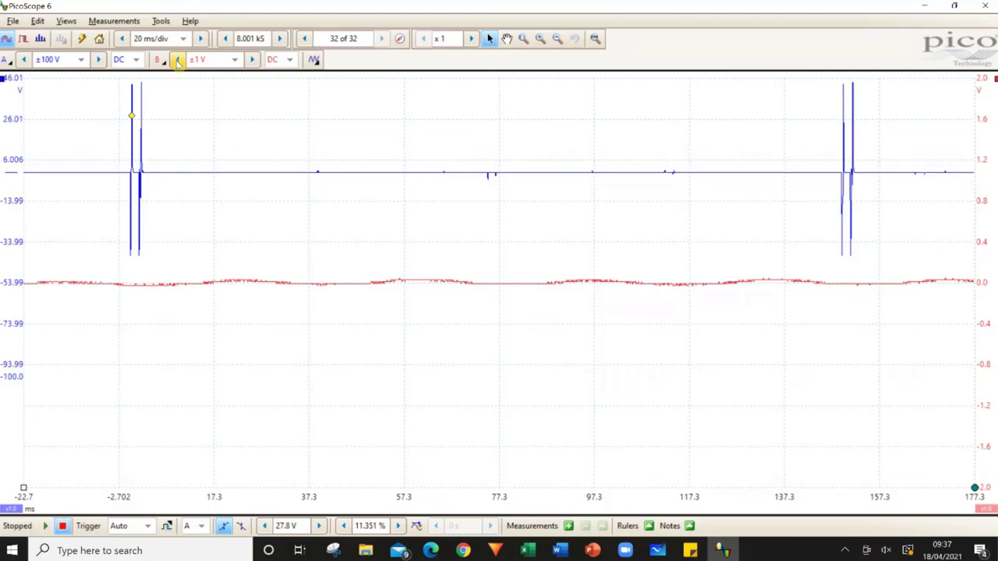
# - Narrow channel B to ±500 mV and begin saving the capture under a new name
pyautogui.click(178, 61)
pyautogui.click(178, 61)
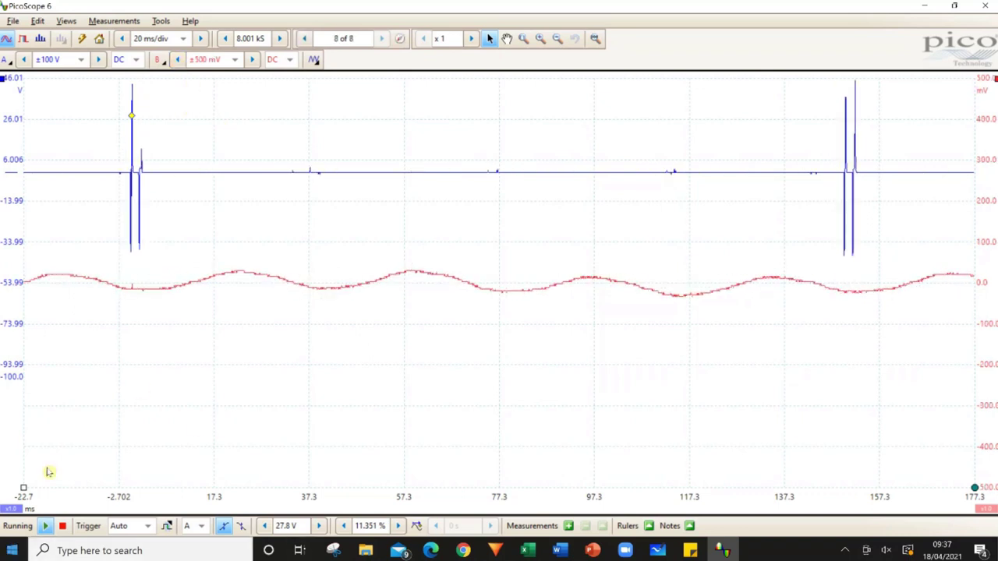
pyautogui.click(13, 21)
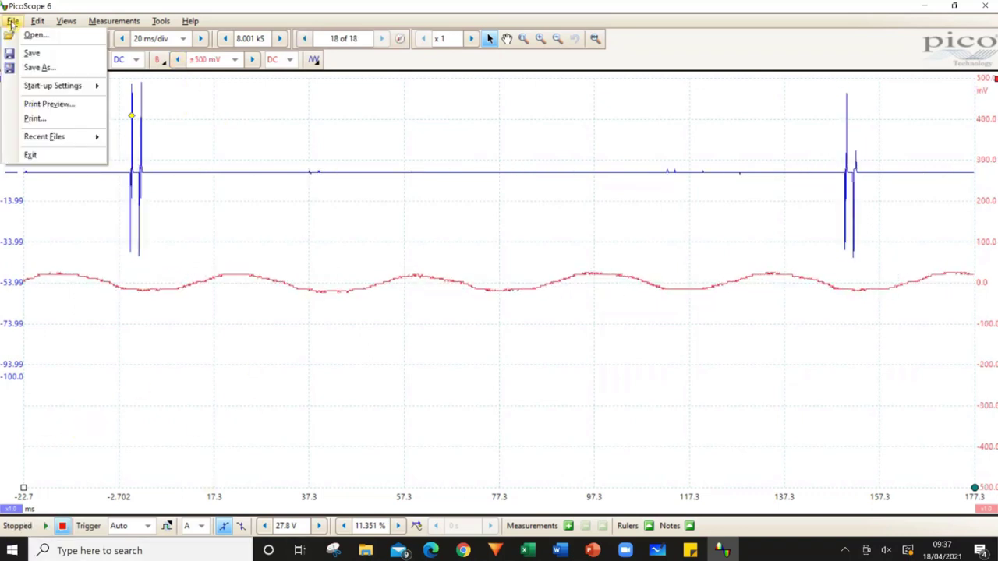
pyautogui.click(35, 69)
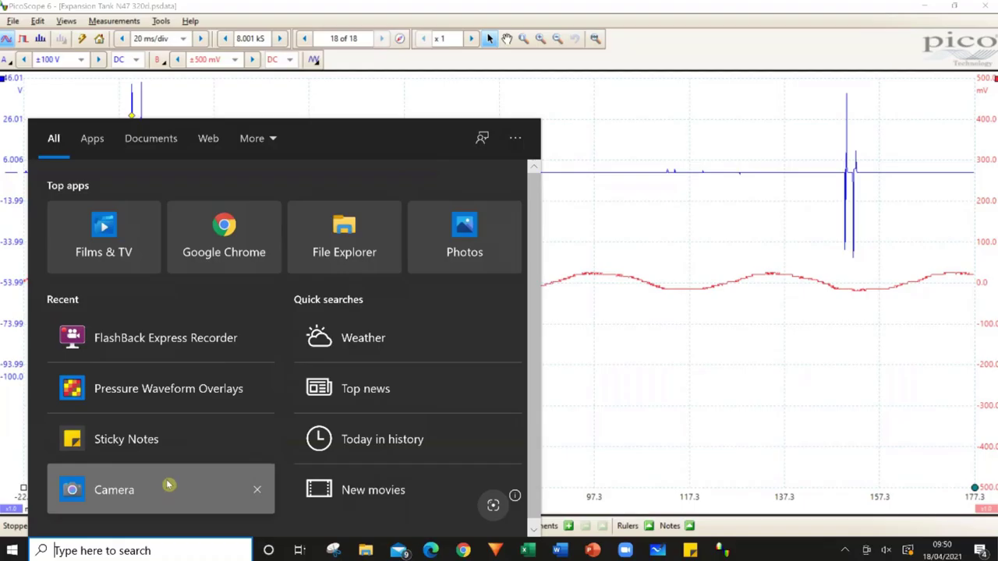
# - Launch Pressure Waveform Overlays from the Start menu's Recent list
pyautogui.click(148, 394)
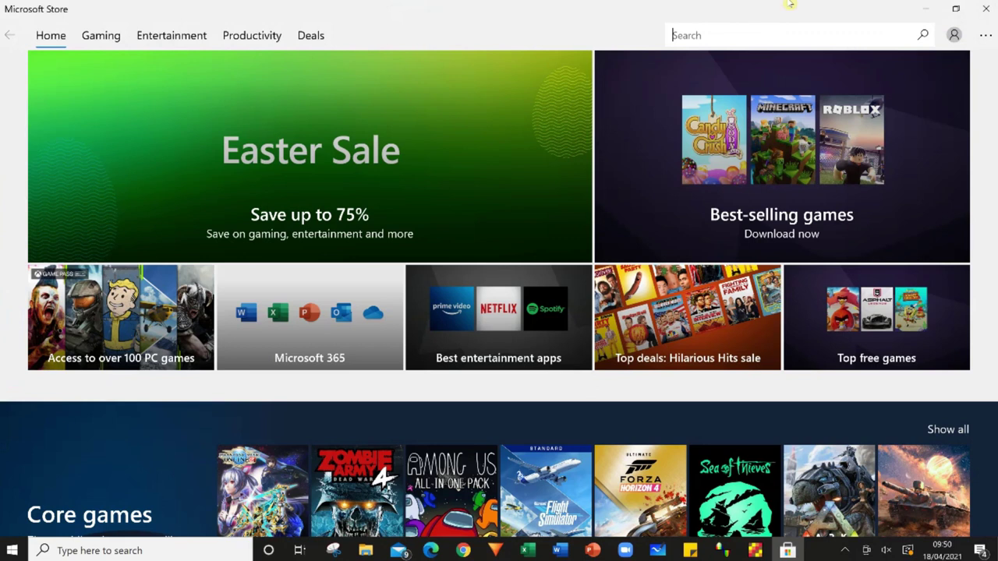
# - Search the Store for 'waveform' and open the Pressure Waveform Overlays listing
pyautogui.write('waveform')
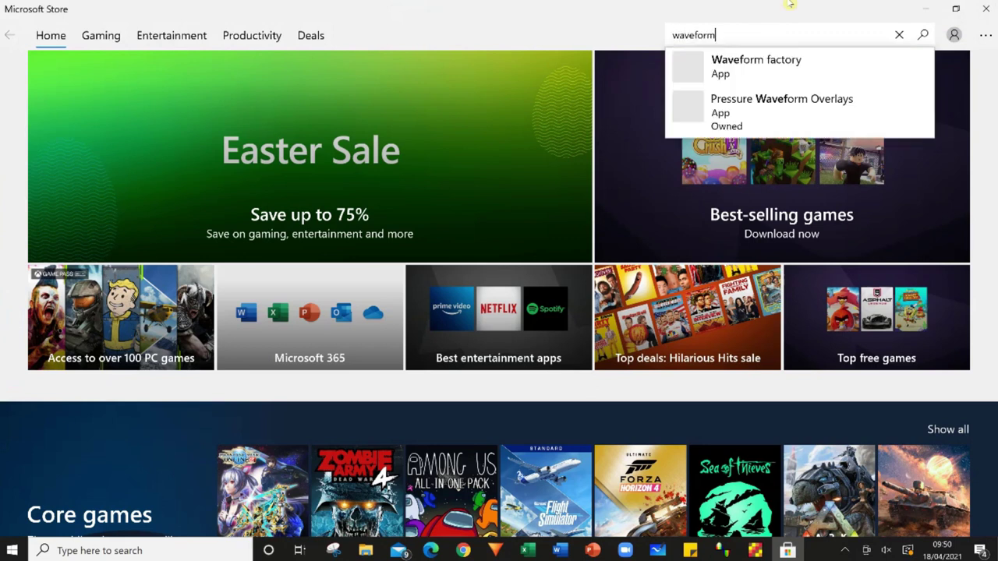
pyautogui.click(782, 99)
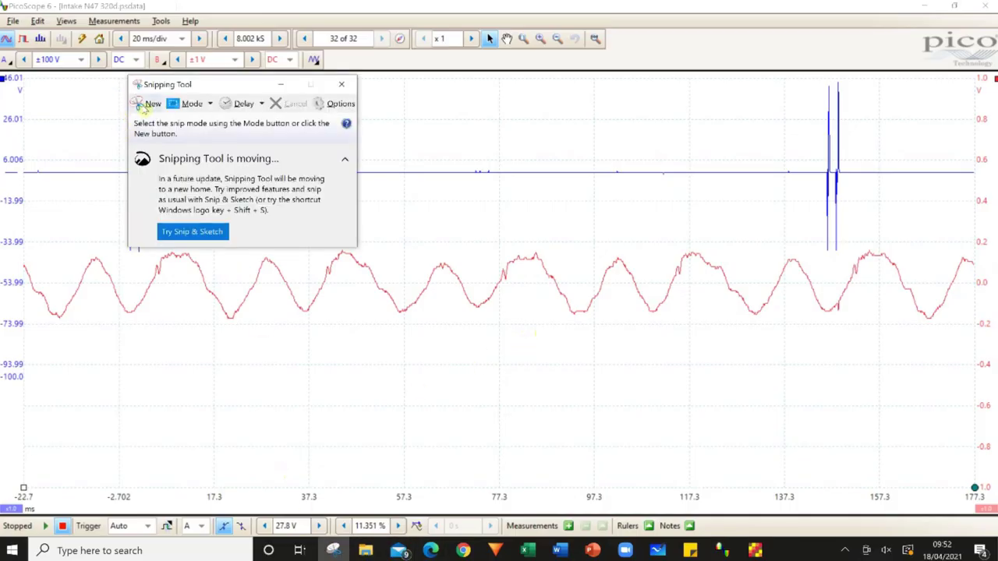
# - Snip the PicoScope intake waveform display and copy the snip to the clipboard
pyautogui.click(148, 103)
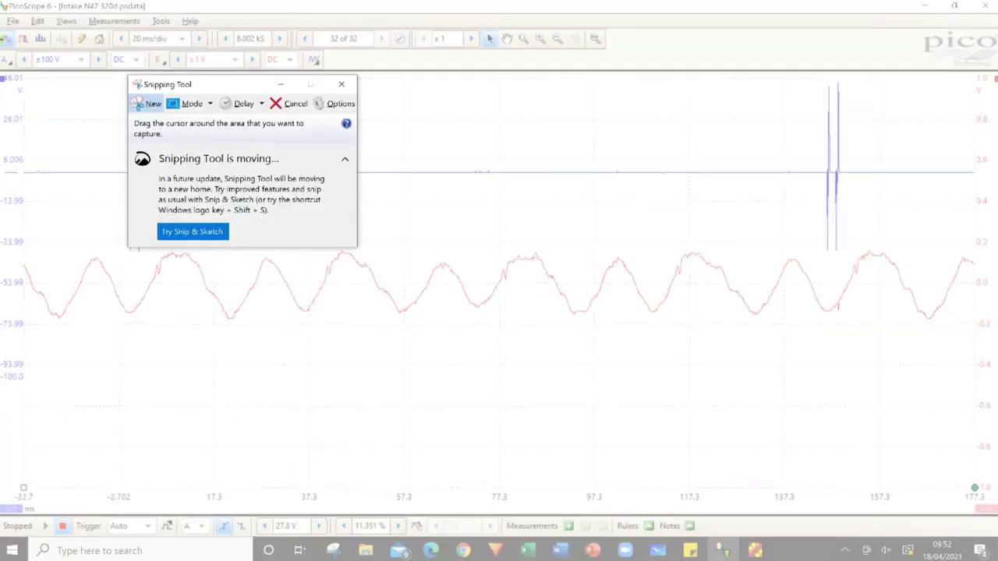
pyautogui.moveTo(847, 8); pyautogui.dragTo(974, 538)
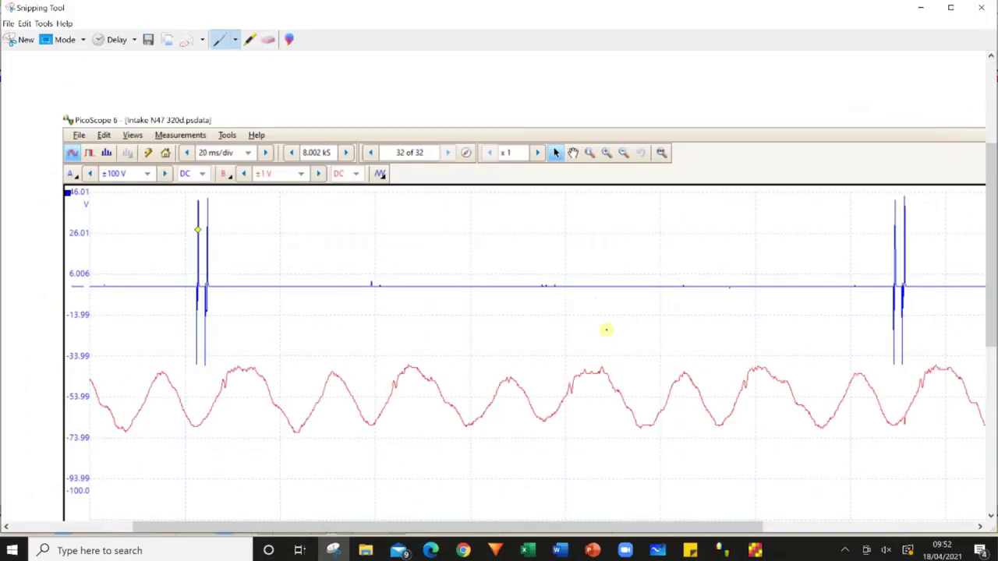
pyautogui.rightClick(559, 338)
pyautogui.click(538, 359)
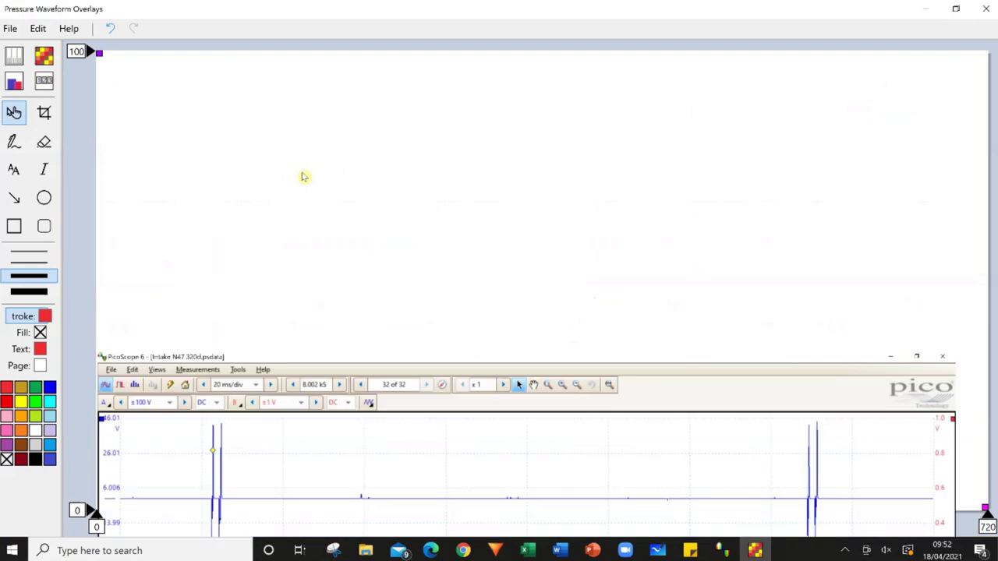
# - Add a 4-cylinder stroke grid synced to cylinder 1, firing order 1-3-4-2, on the intake image
pyautogui.click(301, 180)
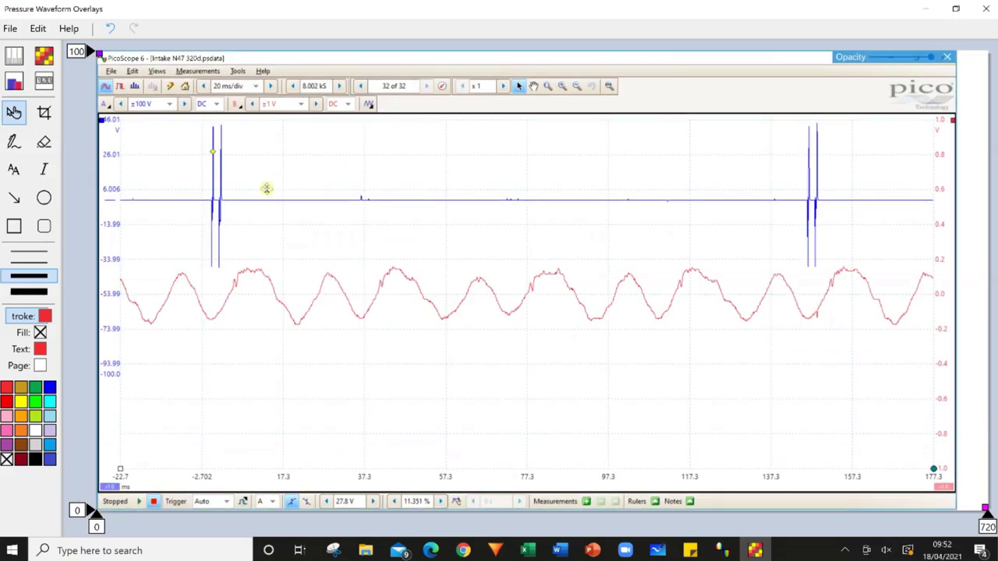
pyautogui.click(43, 56)
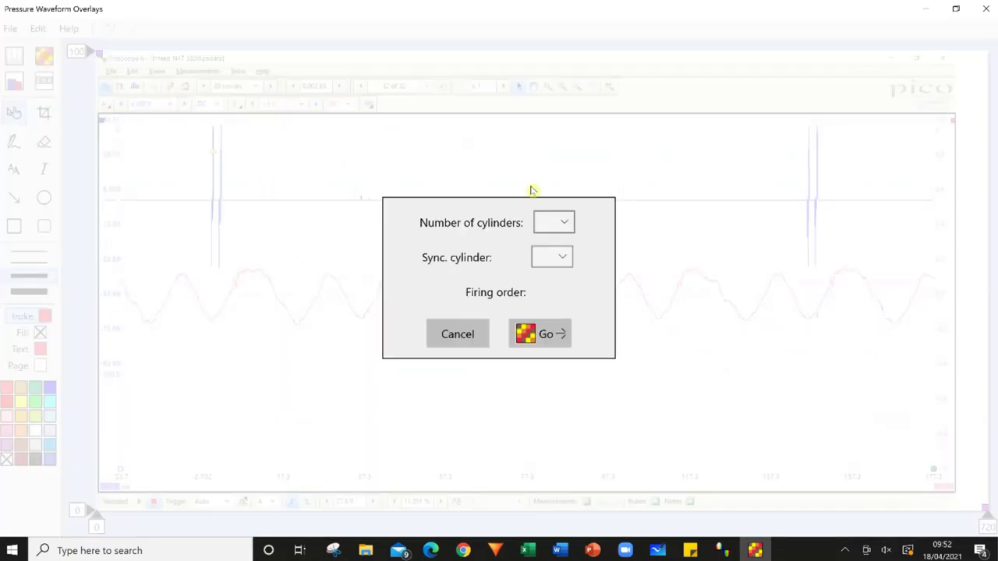
pyautogui.click(564, 224)
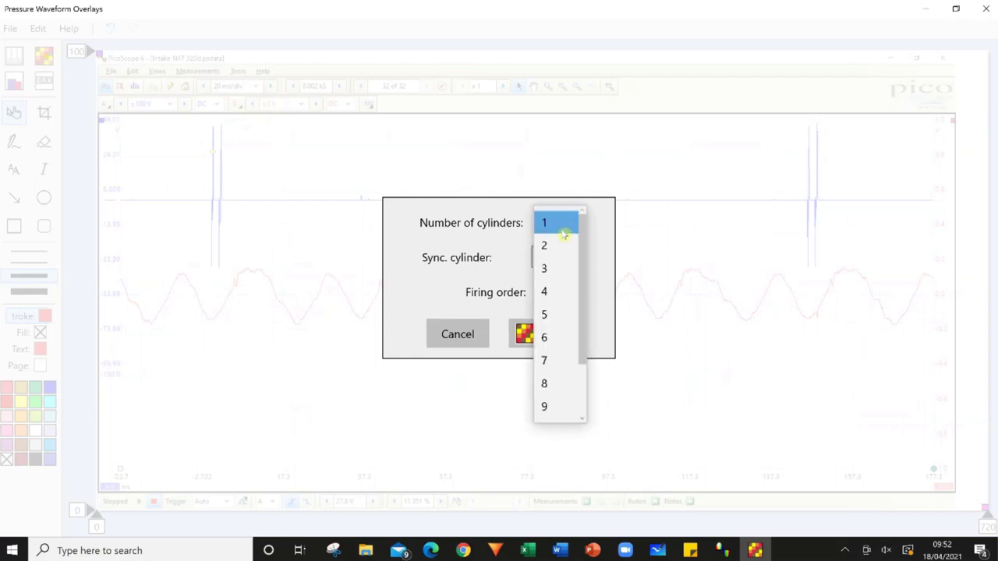
pyautogui.click(551, 292)
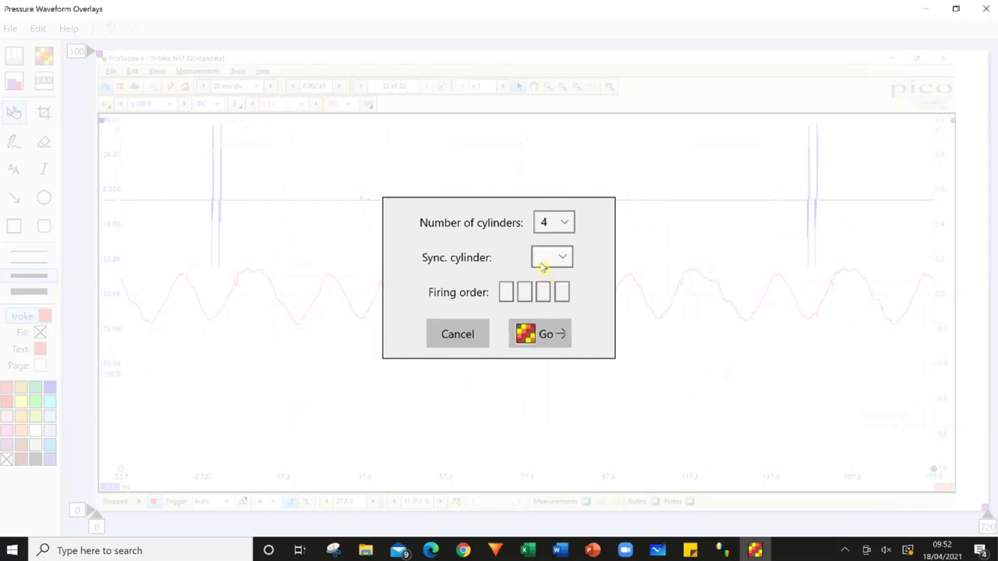
pyautogui.click(567, 260)
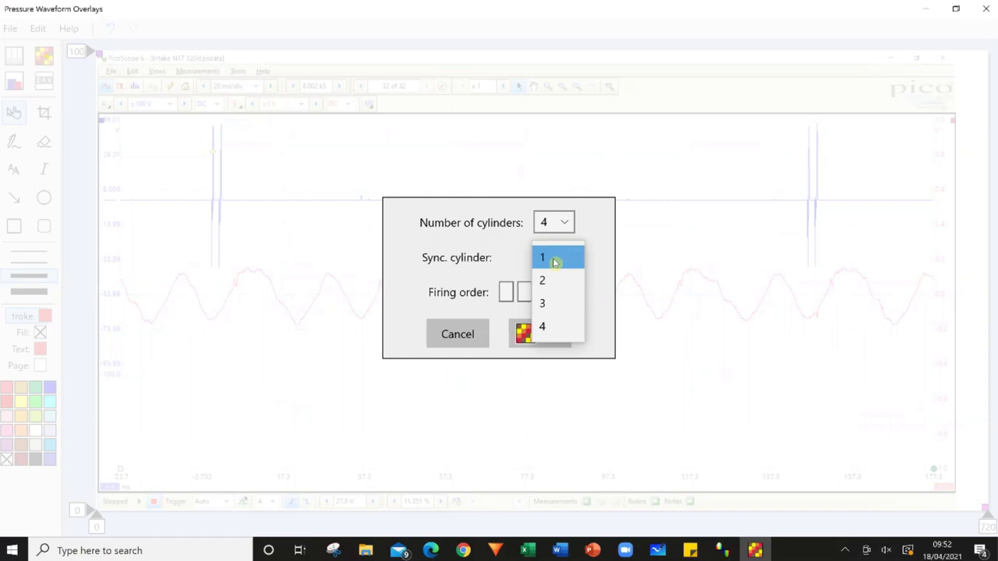
pyautogui.click(555, 260)
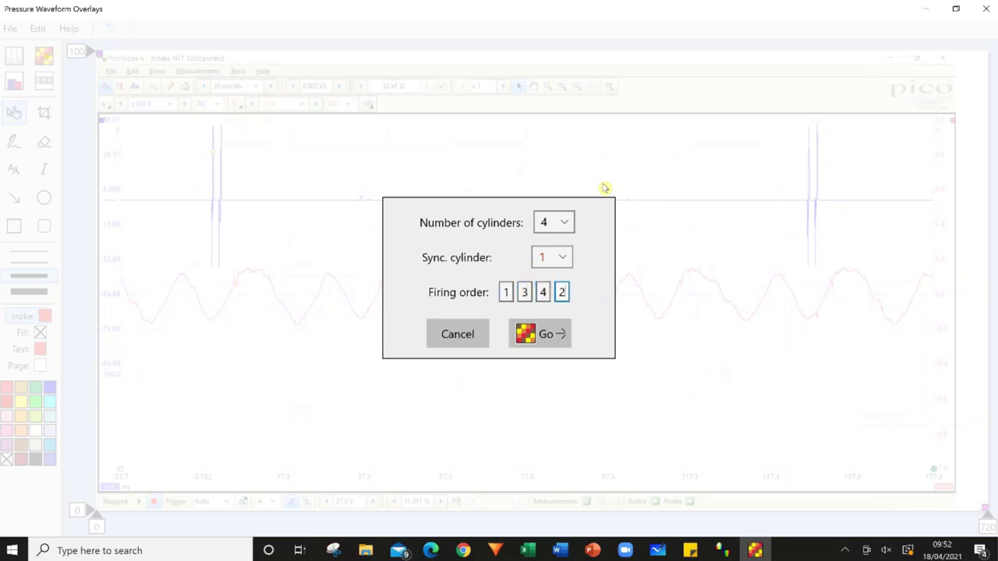
pyautogui.click(538, 335)
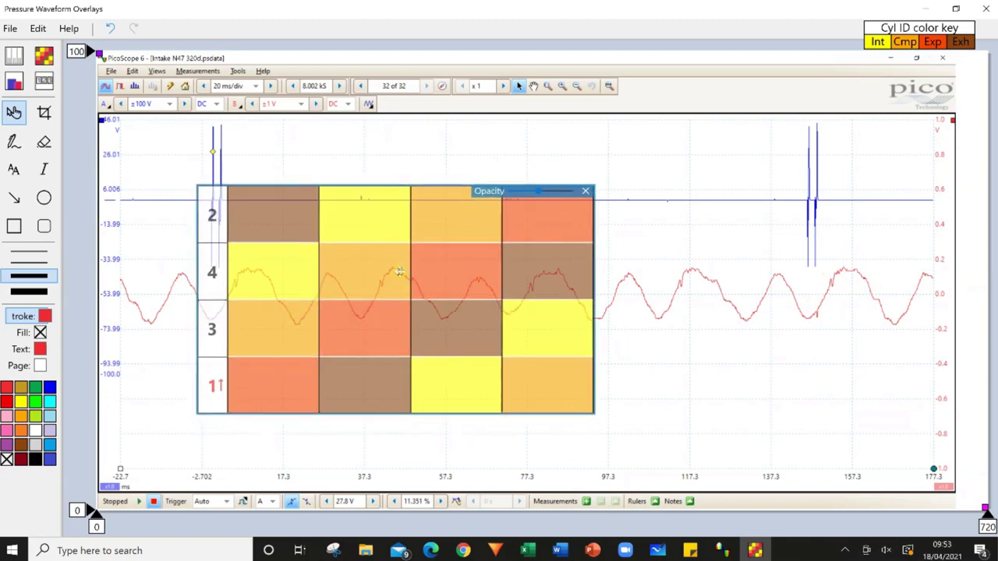
# - Nudge the colour grid over the intake trace and stretch it to the second sync spike
pyautogui.moveTo(398, 271); pyautogui.dragTo(396, 276)
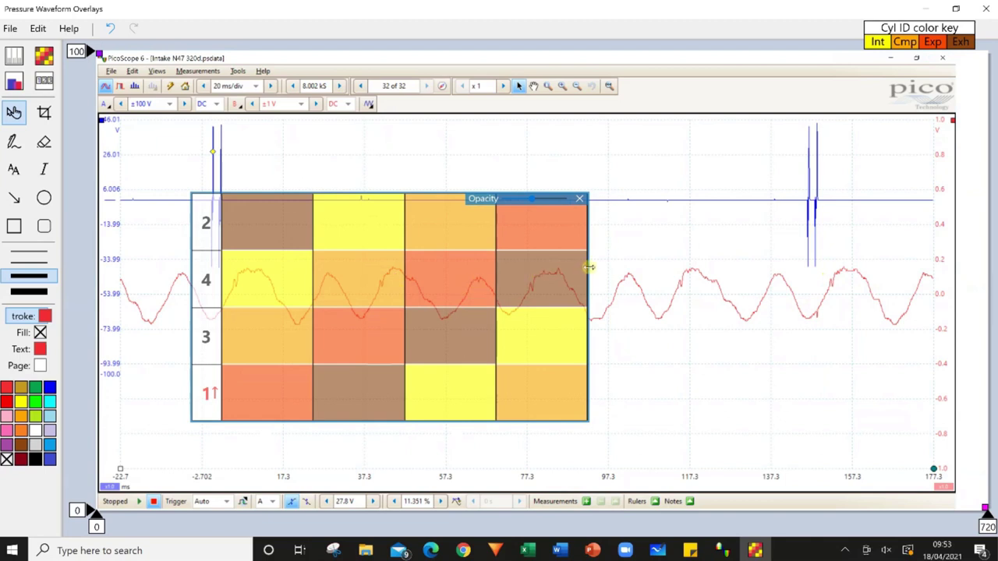
pyautogui.moveTo(588, 268); pyautogui.dragTo(816, 255)
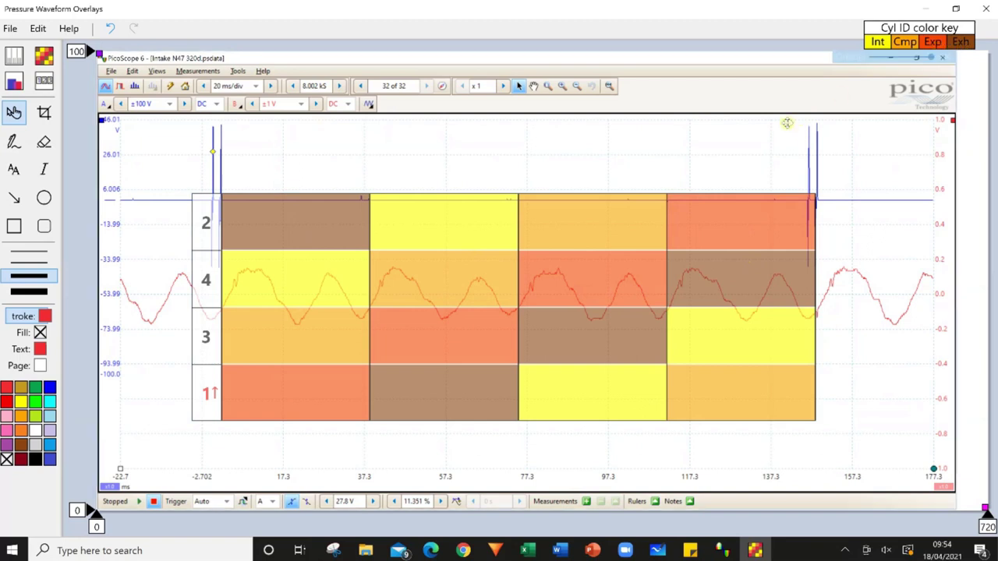
pyautogui.click(243, 210)
pyautogui.click(226, 167)
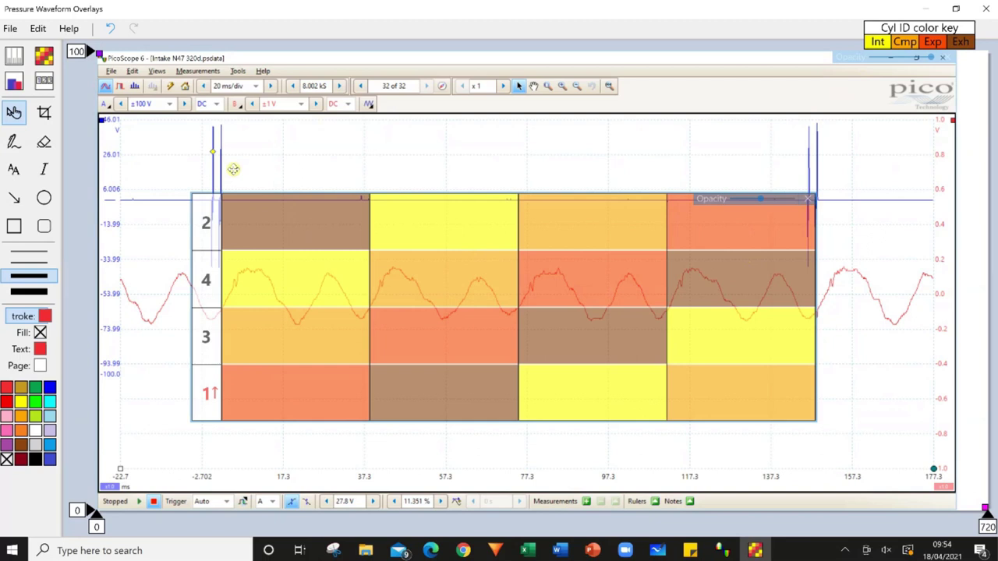
pyautogui.click(199, 355)
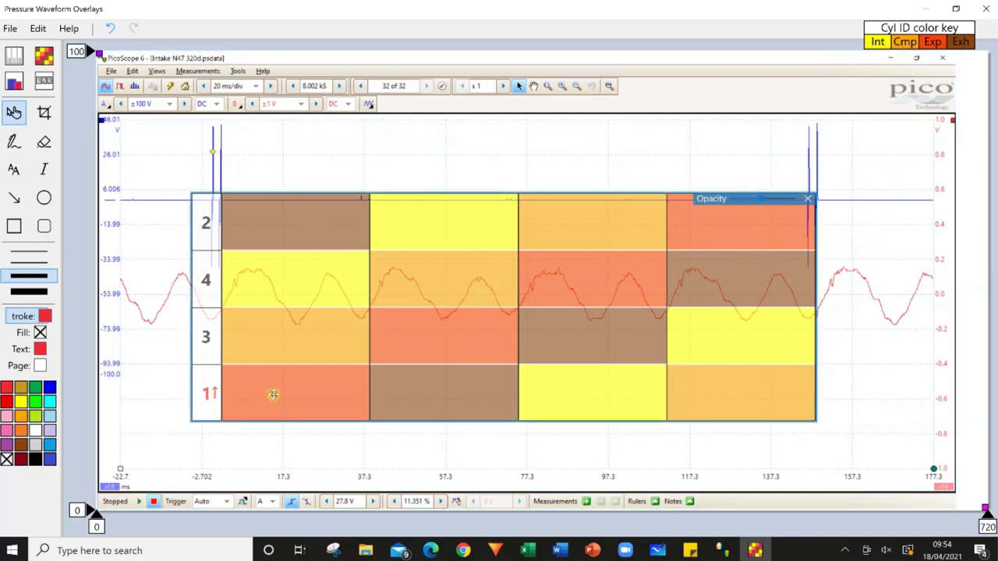
pyautogui.click(935, 48)
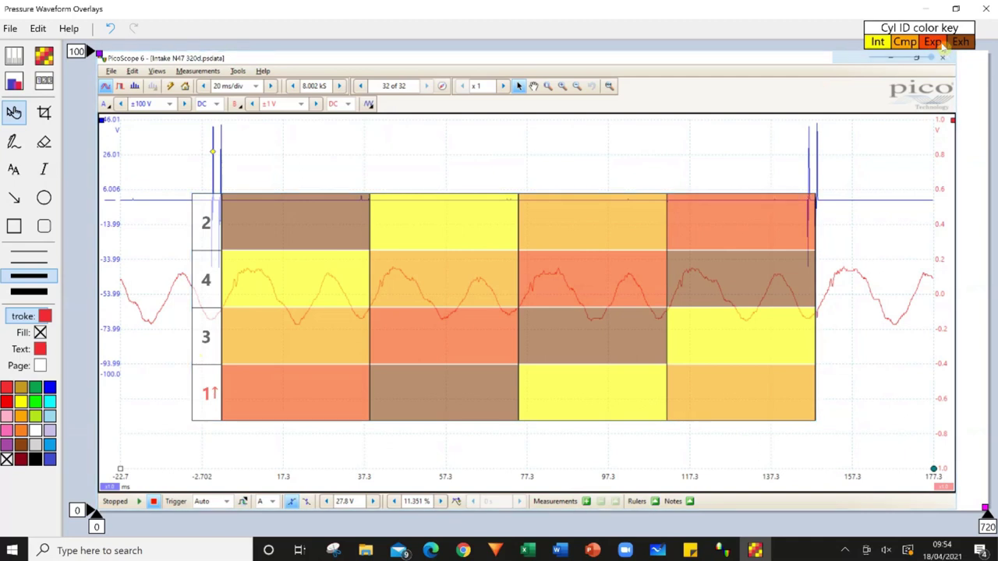
pyautogui.click(877, 59)
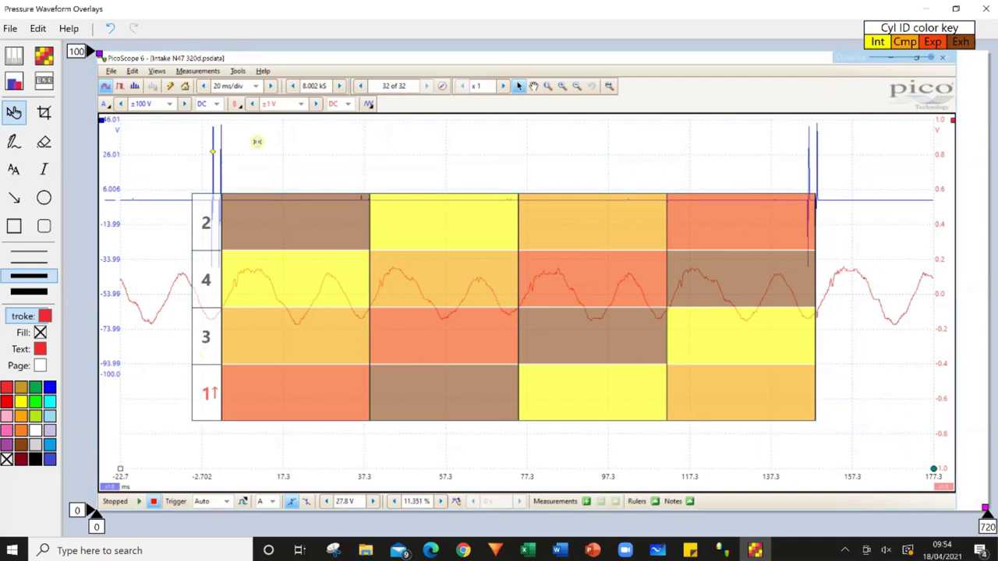
pyautogui.click(227, 200)
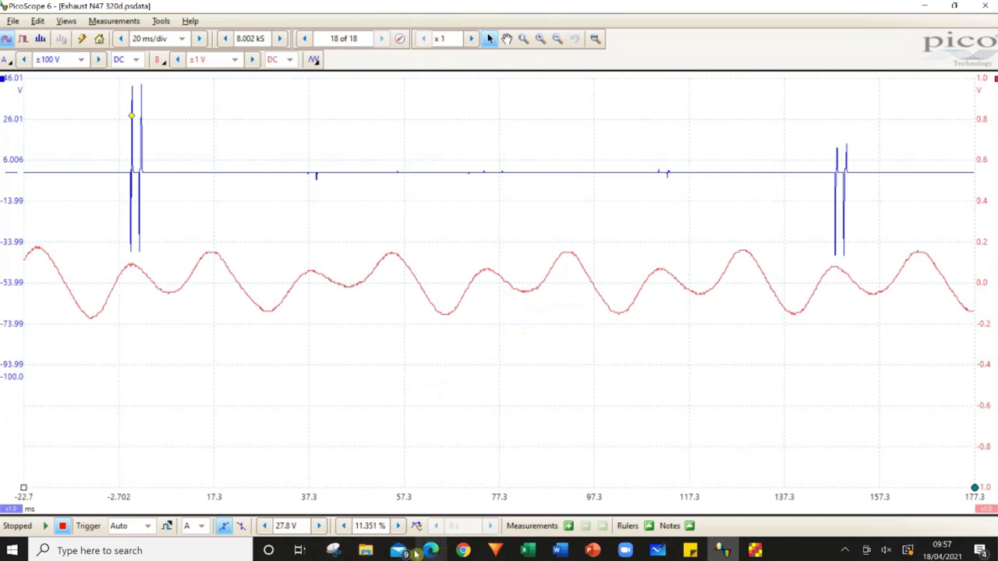
# - Open Snipping Tool and snip the full PicoScope Exhaust N47 320d screen
pyautogui.click(333, 551)
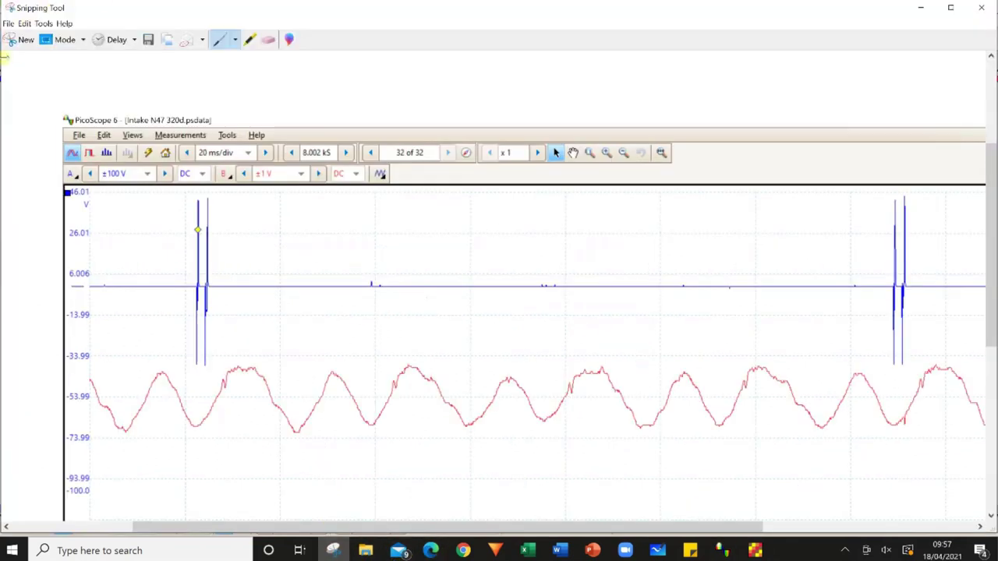
pyautogui.click(22, 40)
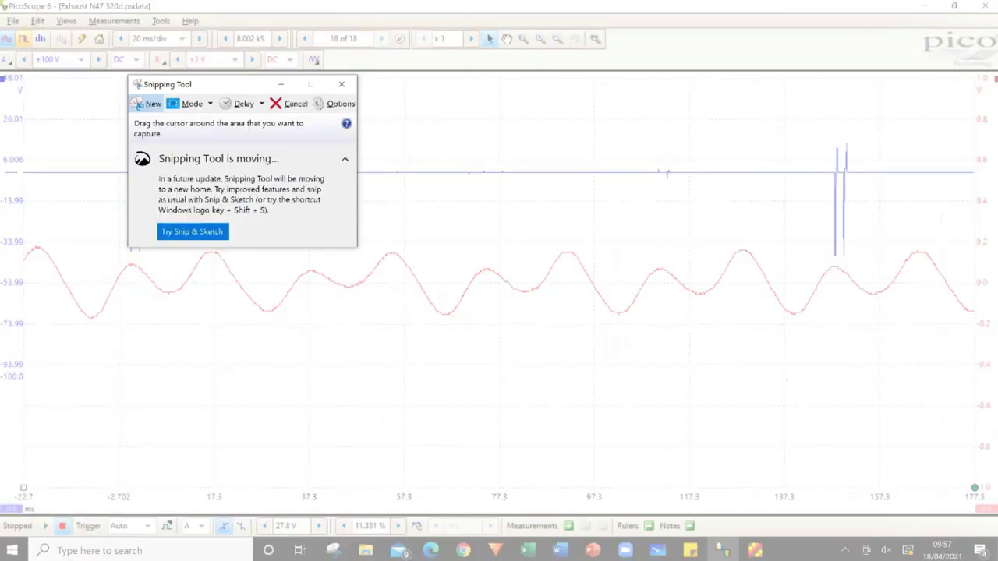
pyautogui.moveTo(1, 2); pyautogui.dragTo(996, 538)
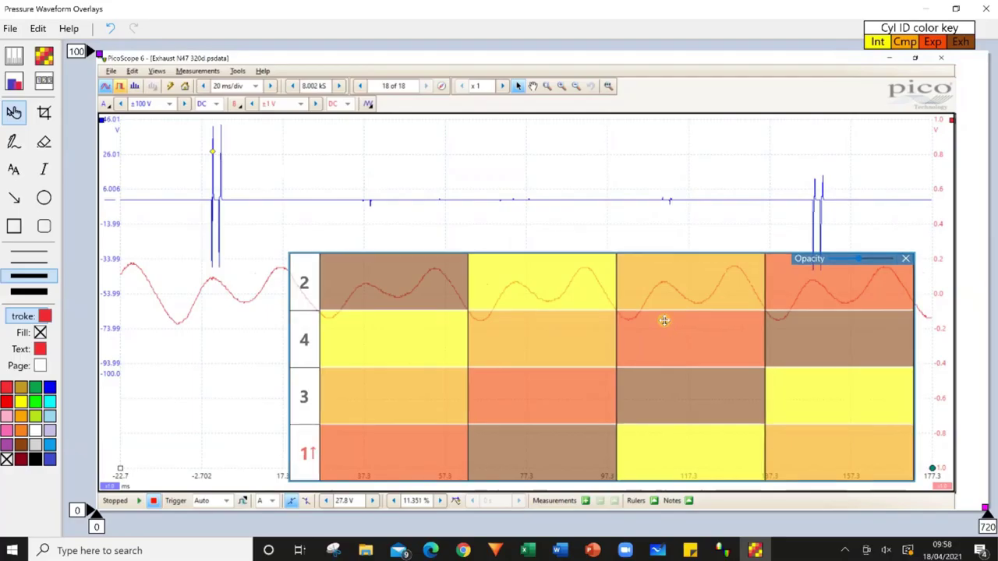
# - Move the stroke colour grid onto the exhaust trace and widen it to reach the second spike
pyautogui.moveTo(663, 319); pyautogui.dragTo(569, 260)
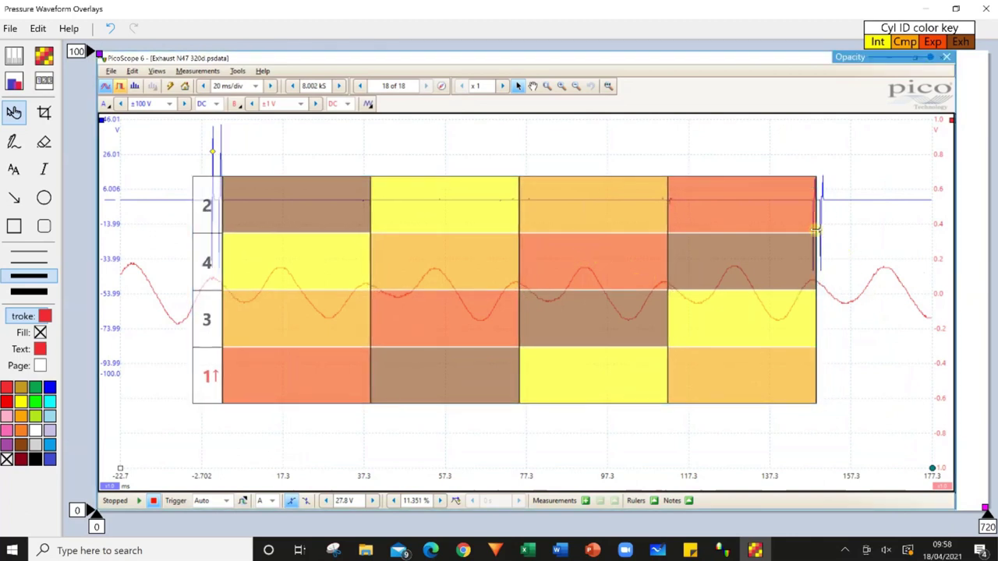
pyautogui.moveTo(816, 230); pyautogui.dragTo(819, 230)
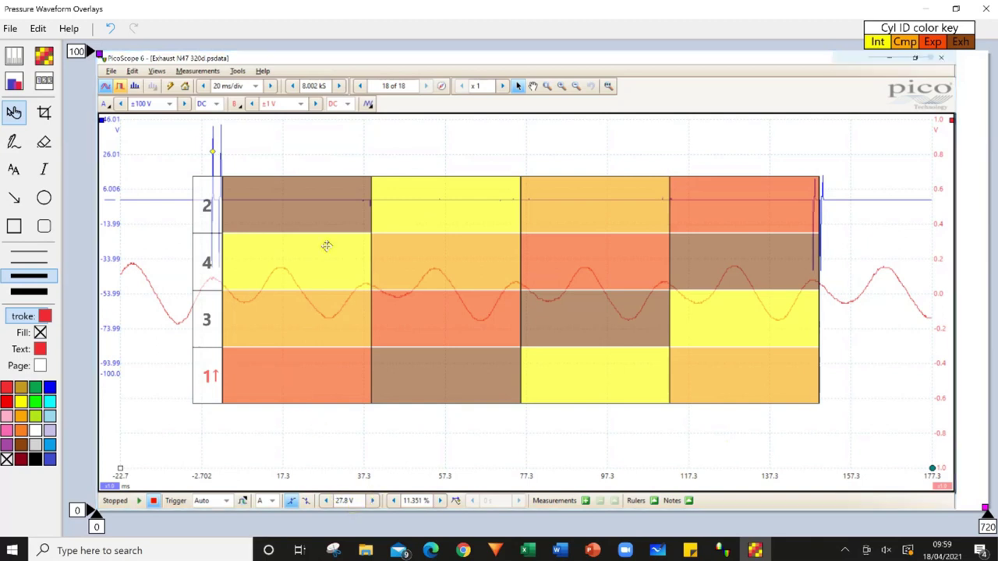
pyautogui.moveTo(297, 281)
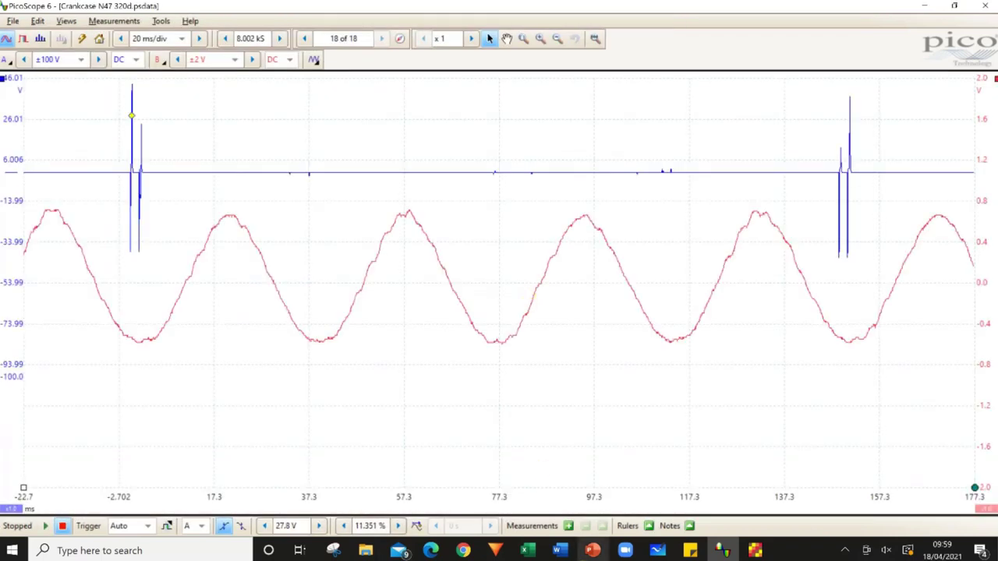
# - Send the crankcase waveform capture behind the stroke colour grid
pyautogui.click(755, 551)
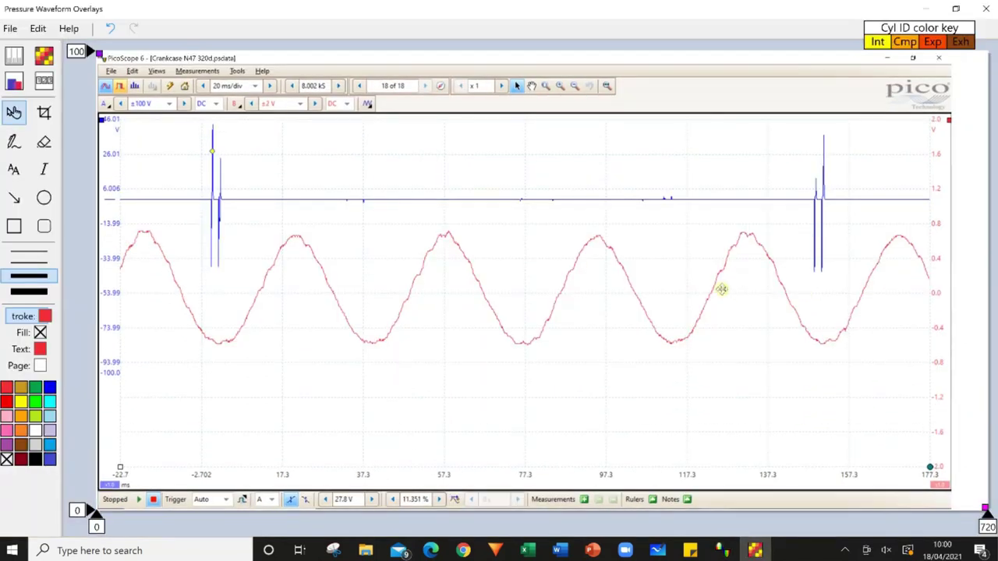
pyautogui.rightClick(721, 289)
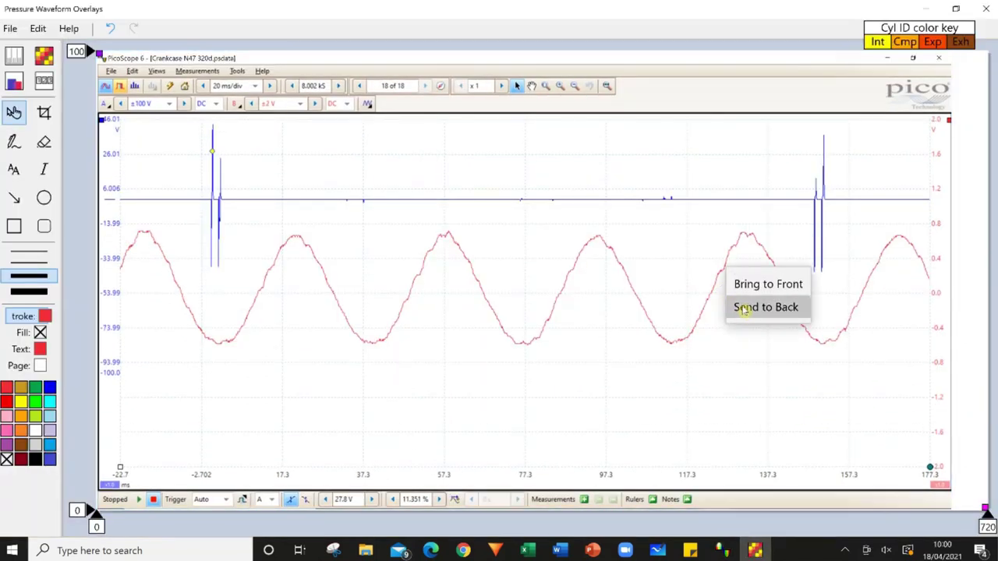
pyautogui.click(766, 306)
# - Move the colour grid down onto the crankcase trace and stretch it across the cycle
pyautogui.moveTo(528, 287); pyautogui.dragTo(529, 374)
pyautogui.moveTo(629, 341); pyautogui.dragTo(820, 337)
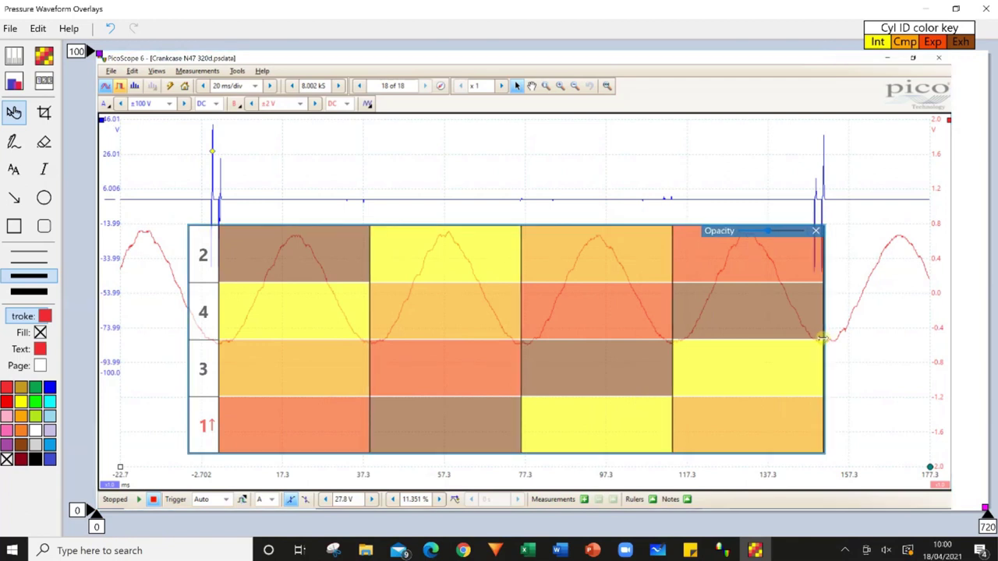
pyautogui.click(868, 480)
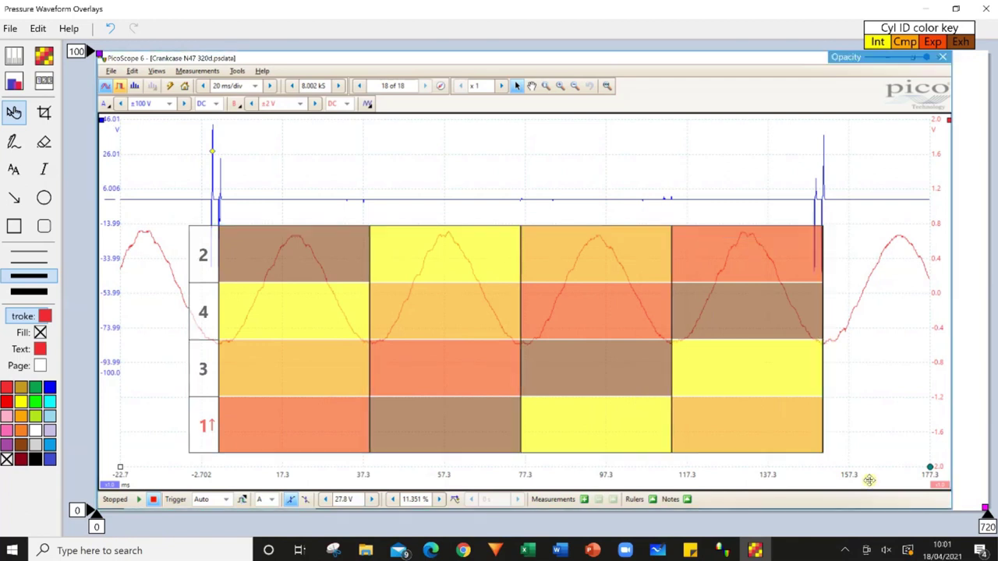
pyautogui.click(685, 448)
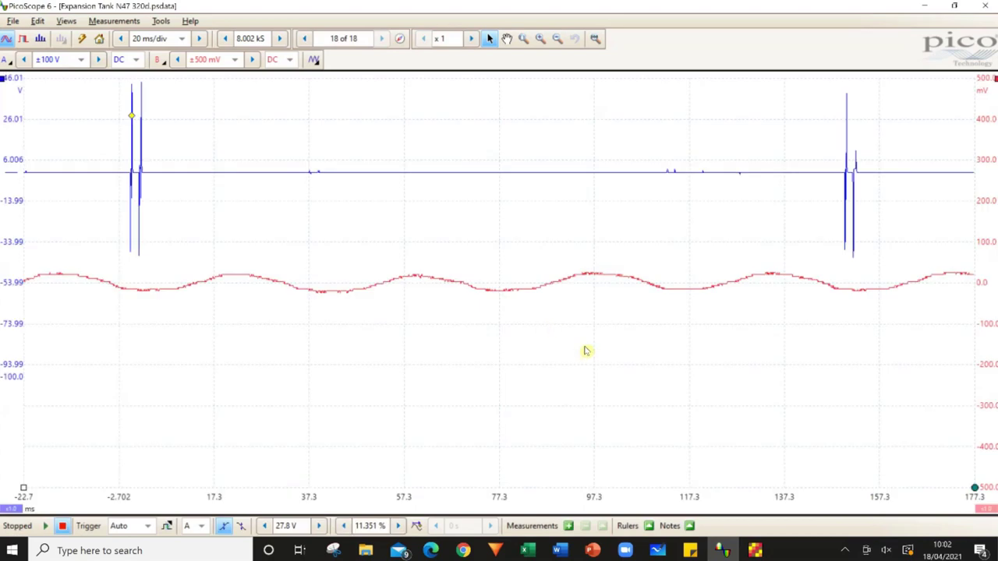
# - Send the Expansion Tank capture to the back so the colour grid shows over it
pyautogui.rightClick(785, 319)
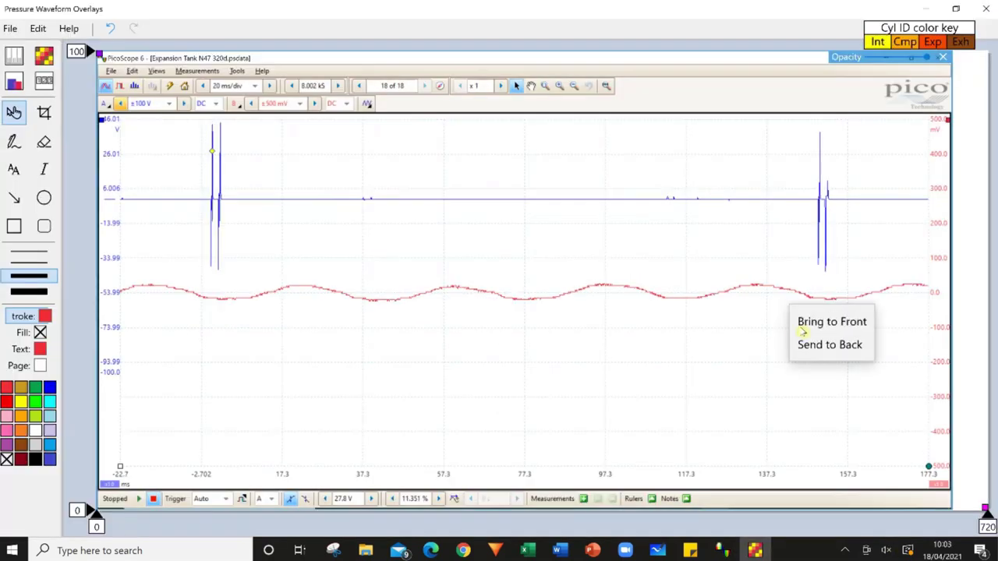
pyautogui.click(817, 345)
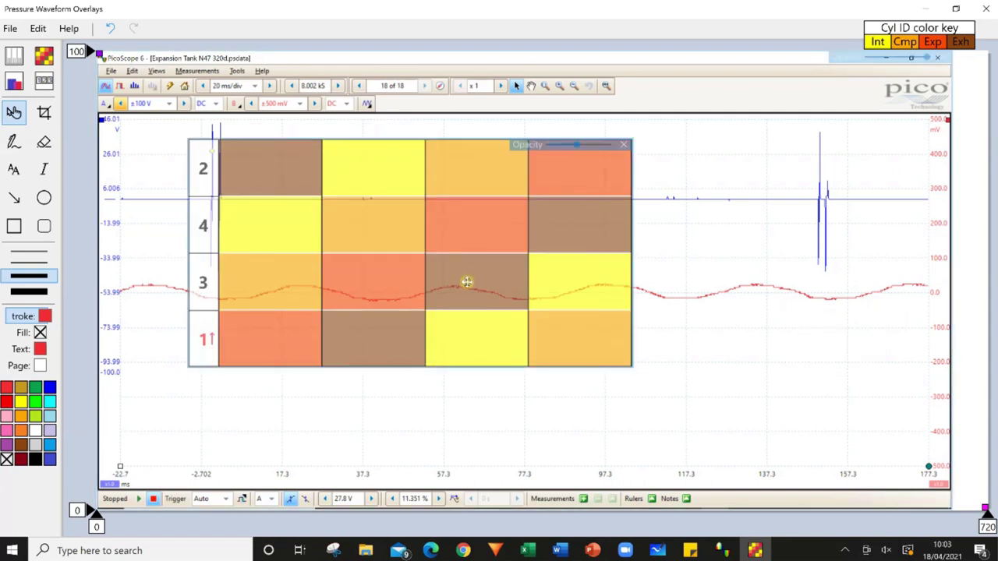